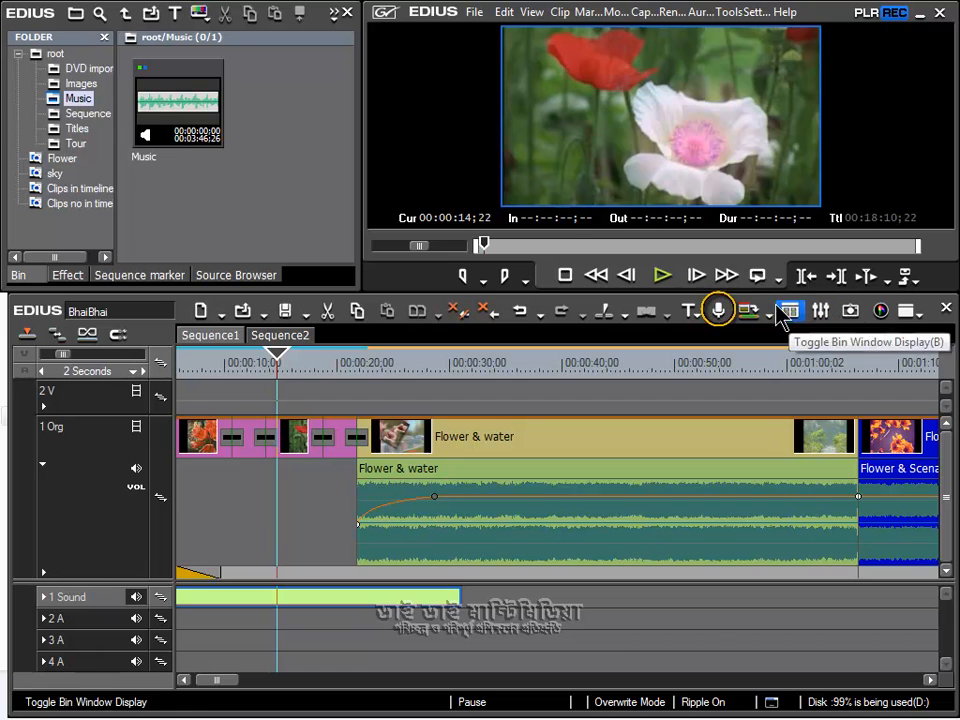
# Step: Review the Voice Over recording settings and browse its capture folder without changing the folder
pyautogui.click(719, 311)
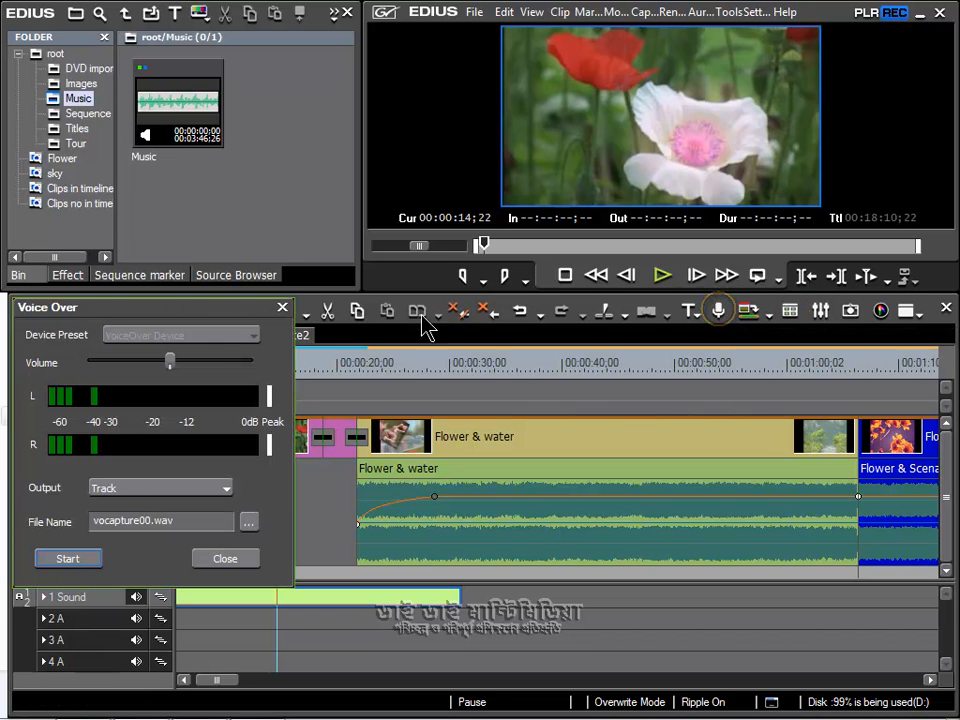
pyautogui.moveTo(210, 313); pyautogui.dragTo(365, 190)
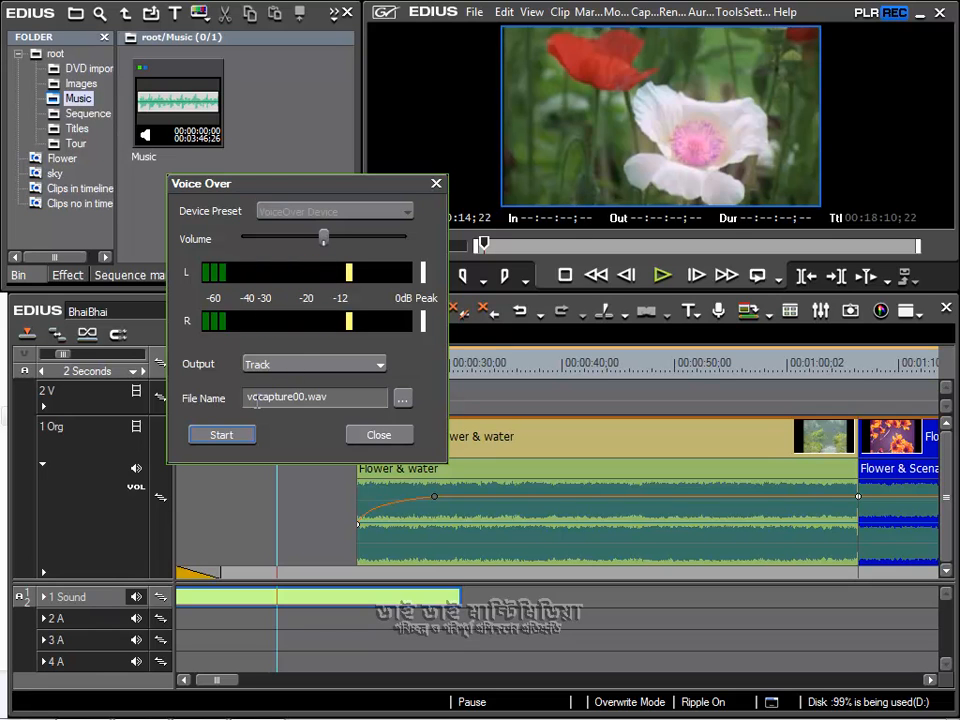
pyautogui.click(401, 398)
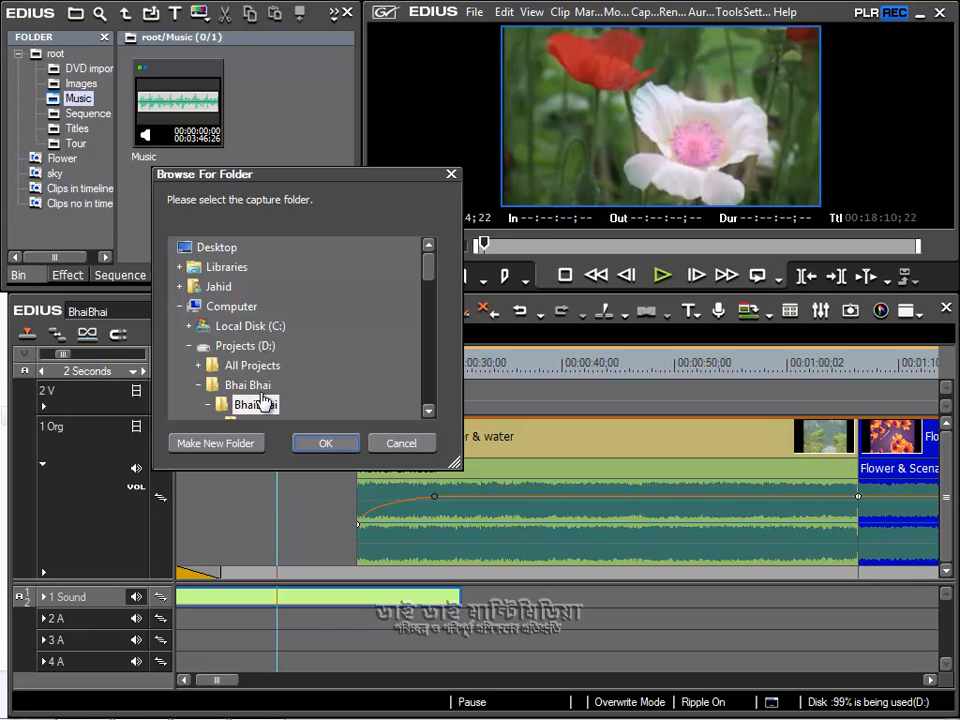
pyautogui.moveTo(430, 272); pyautogui.dragTo(432, 286)
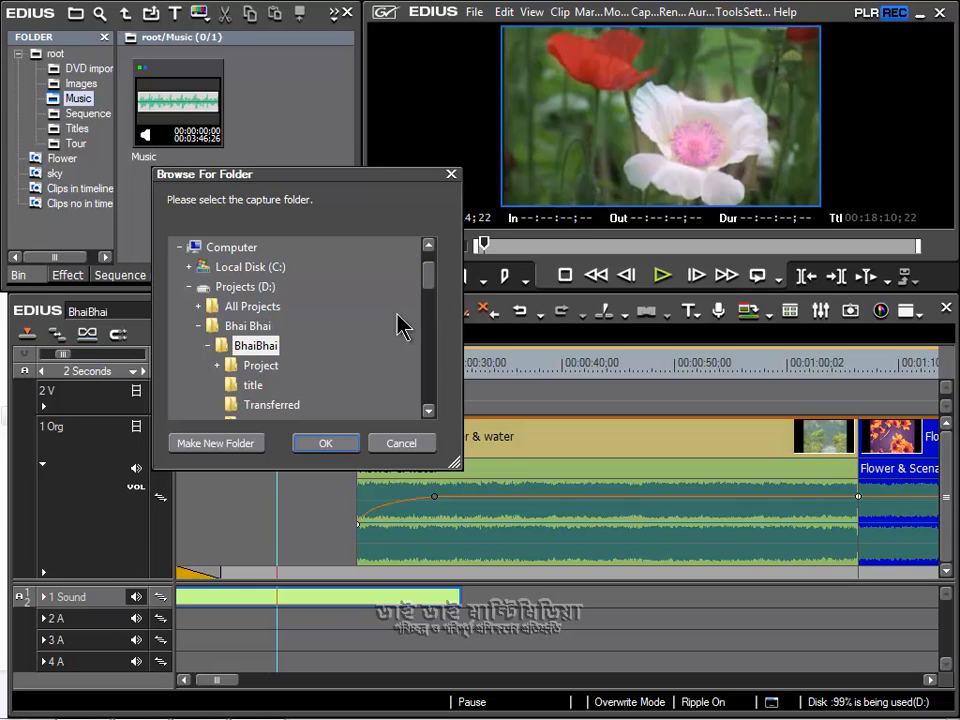
pyautogui.click(397, 445)
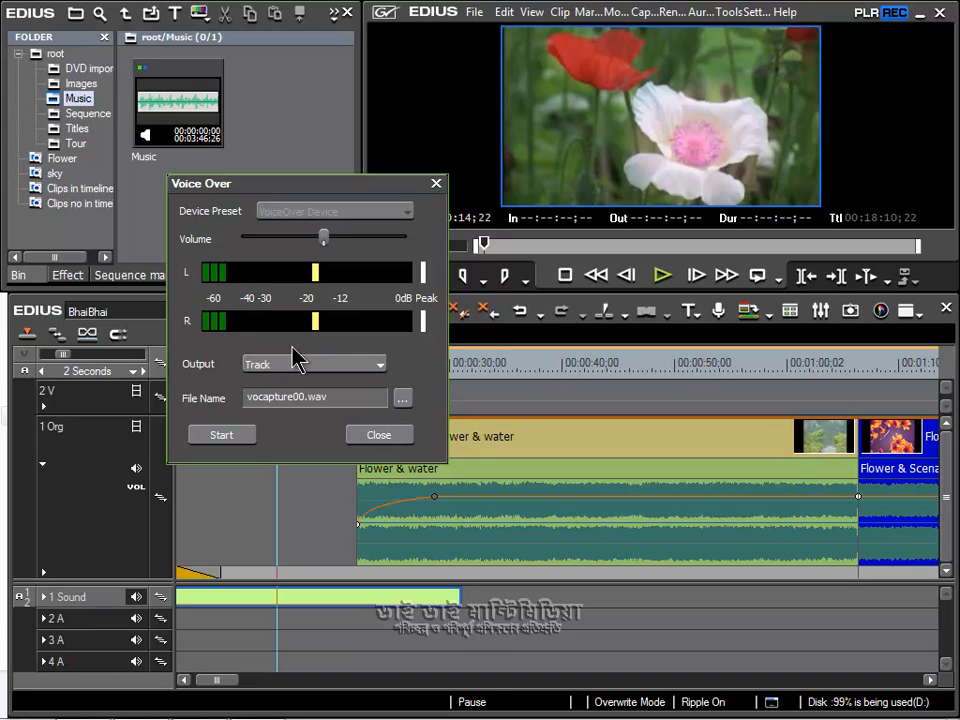
pyautogui.click(398, 441)
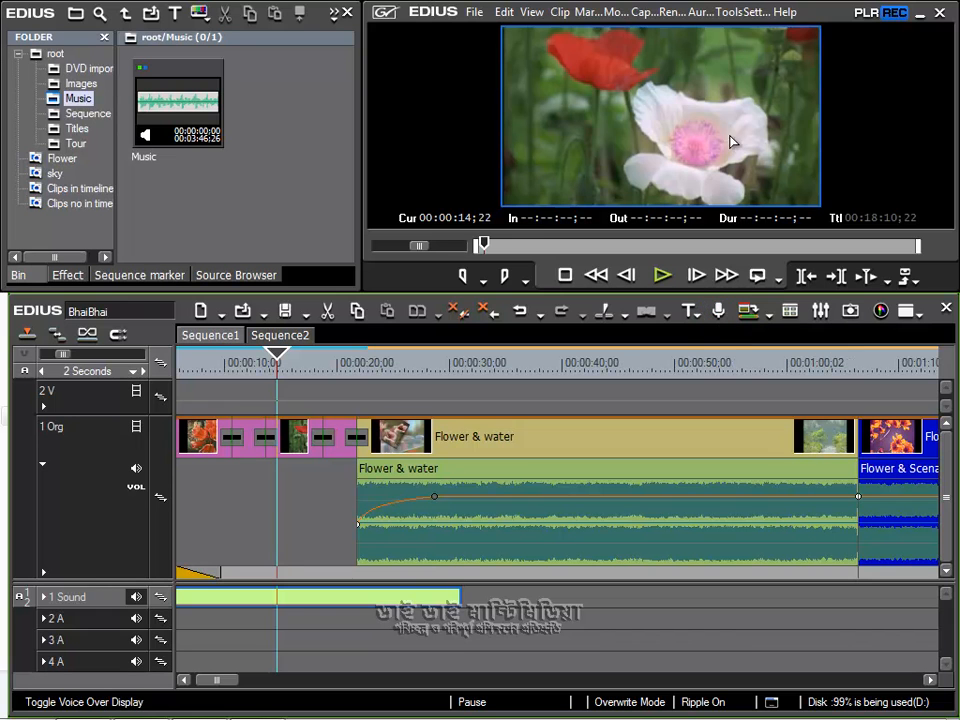
# Step: Create a new hardware device preset in the system settings and name it Micro
pyautogui.click(757, 13)
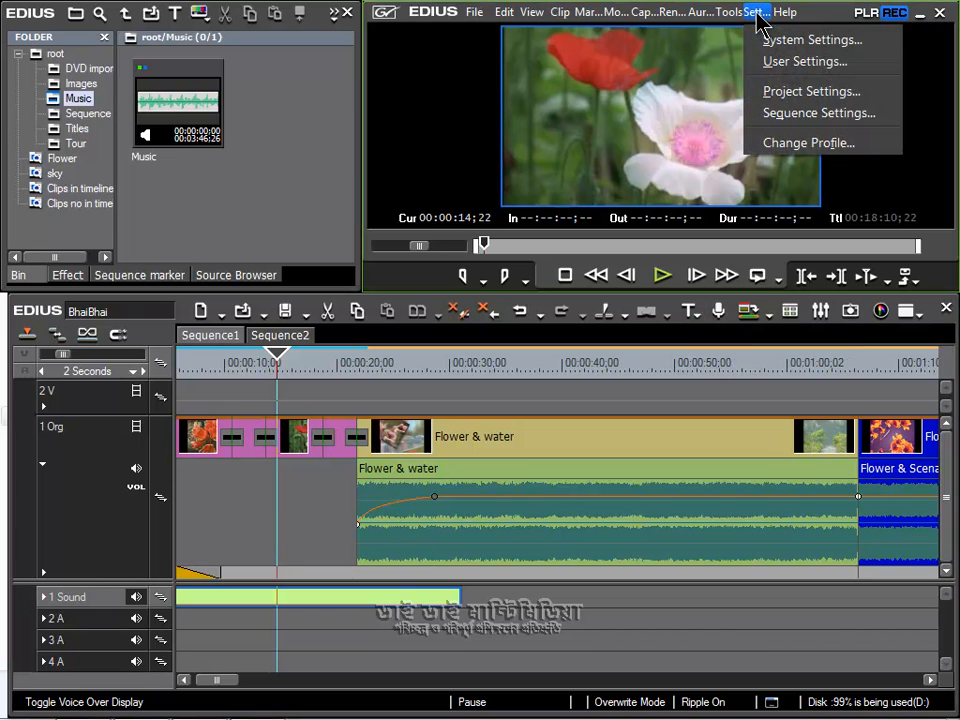
pyautogui.click(778, 40)
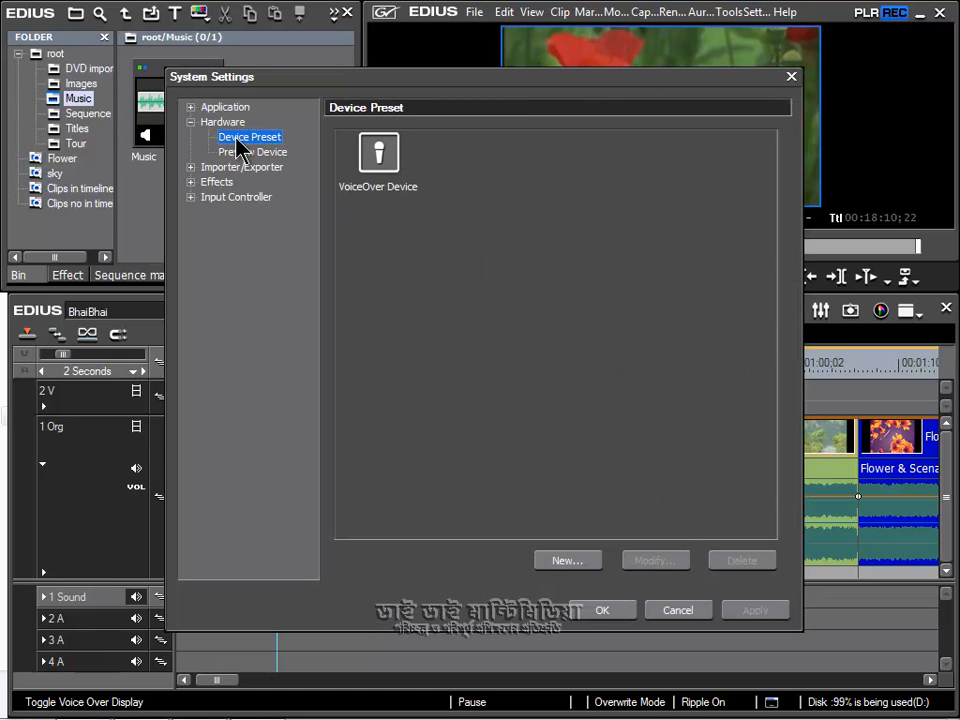
pyautogui.rightClick(470, 195)
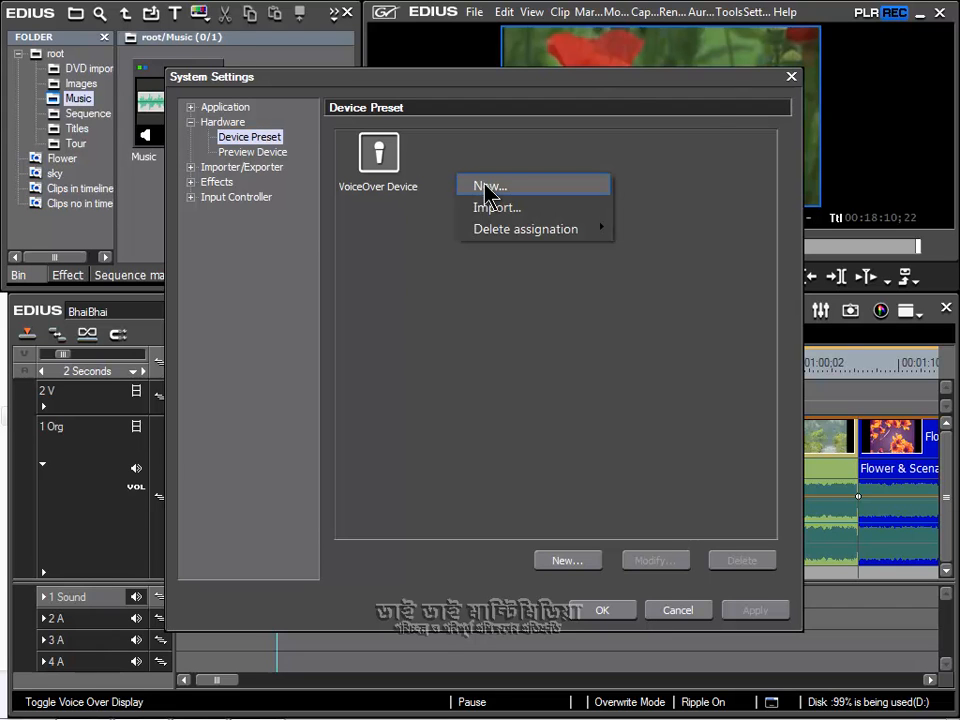
pyautogui.click(488, 188)
pyautogui.click(406, 222)
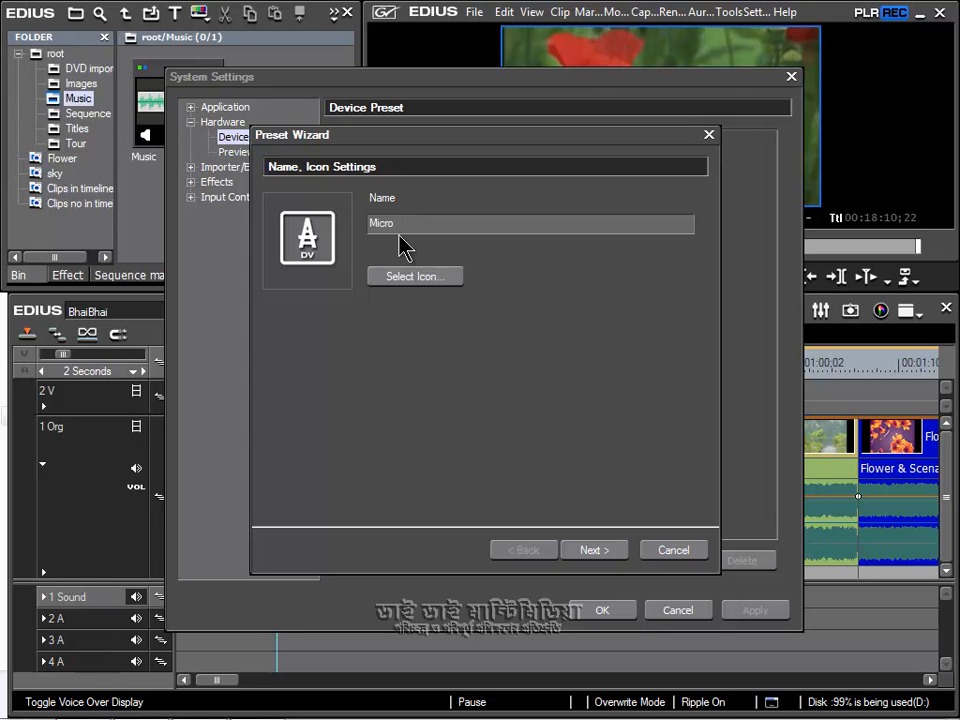
# Step: Assign the microphone icon devicepreset_icon 27.psd to the Micro preset and continue to its input settings
pyautogui.click(405, 279)
pyautogui.moveTo(676, 258); pyautogui.dragTo(664, 378)
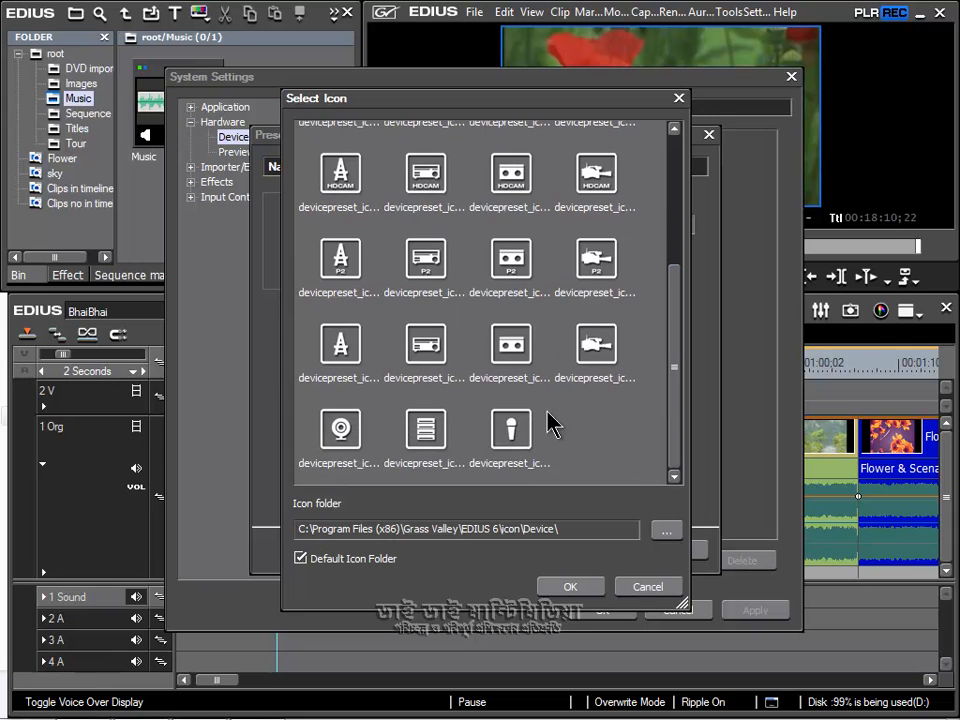
pyautogui.click(516, 436)
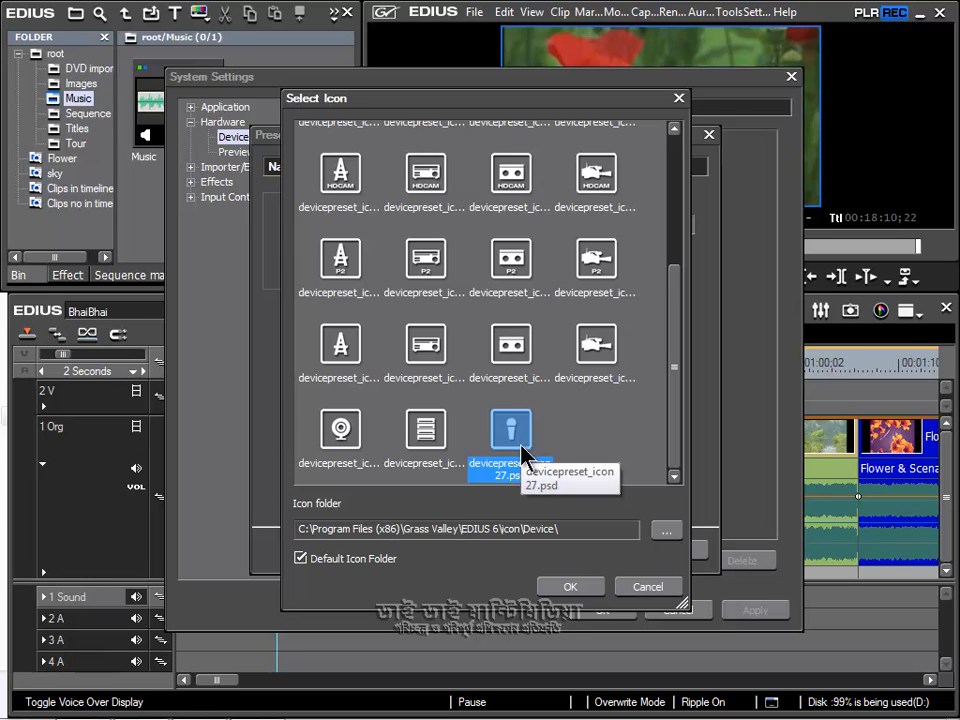
pyautogui.click(570, 586)
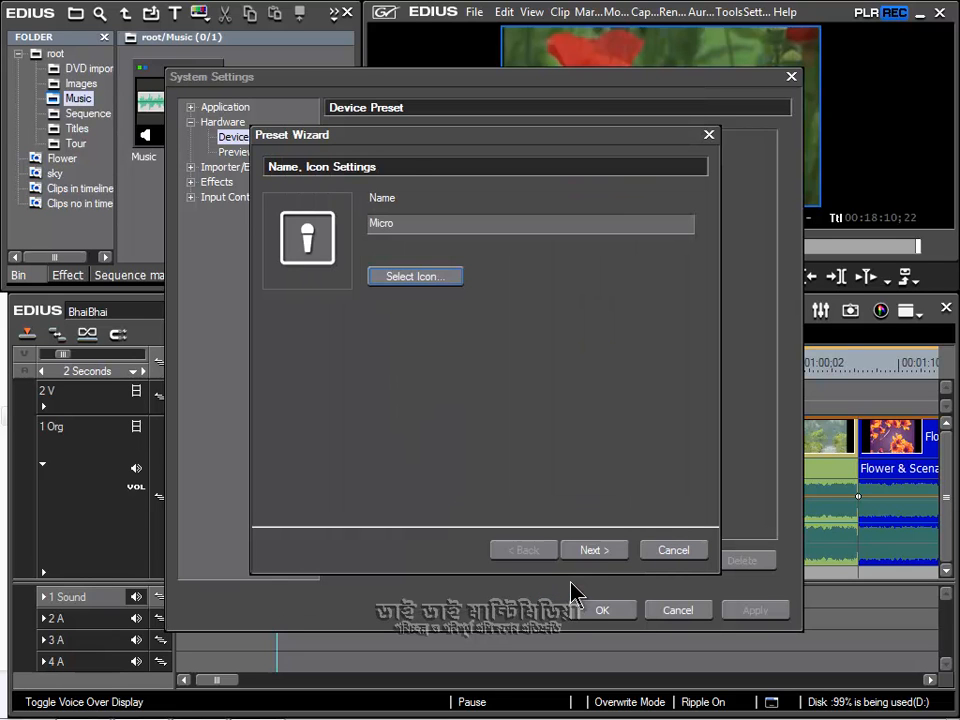
pyautogui.click(600, 551)
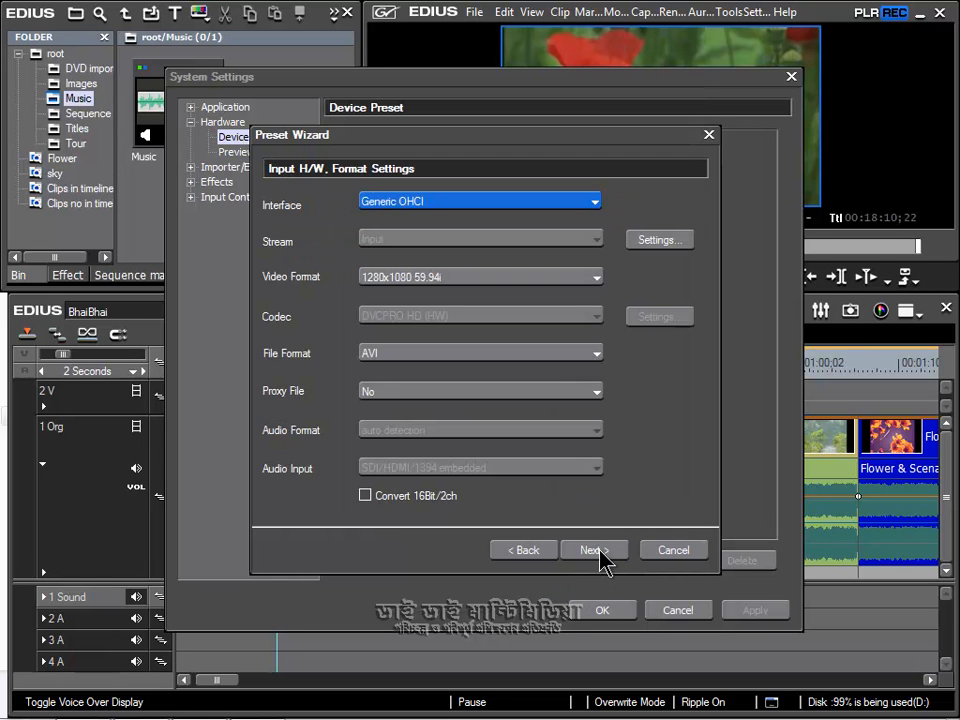
# Step: Set the preset's input interface to DirectShow Capture with Microphone (Realtek High Definition Audio) as the audio device
pyautogui.click(434, 200)
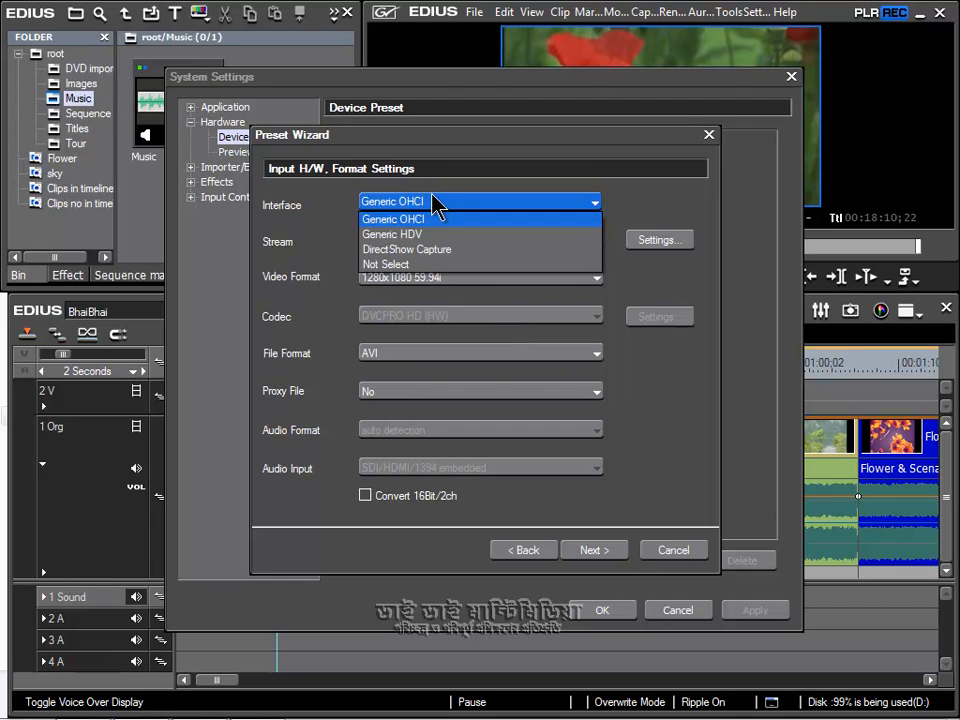
pyautogui.click(420, 250)
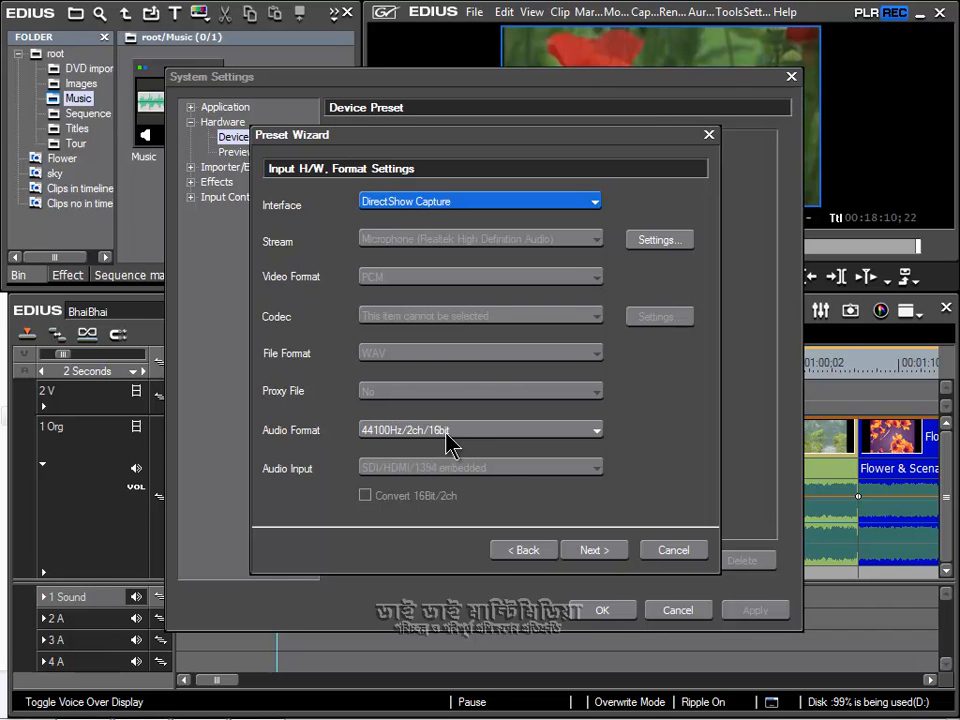
pyautogui.click(647, 243)
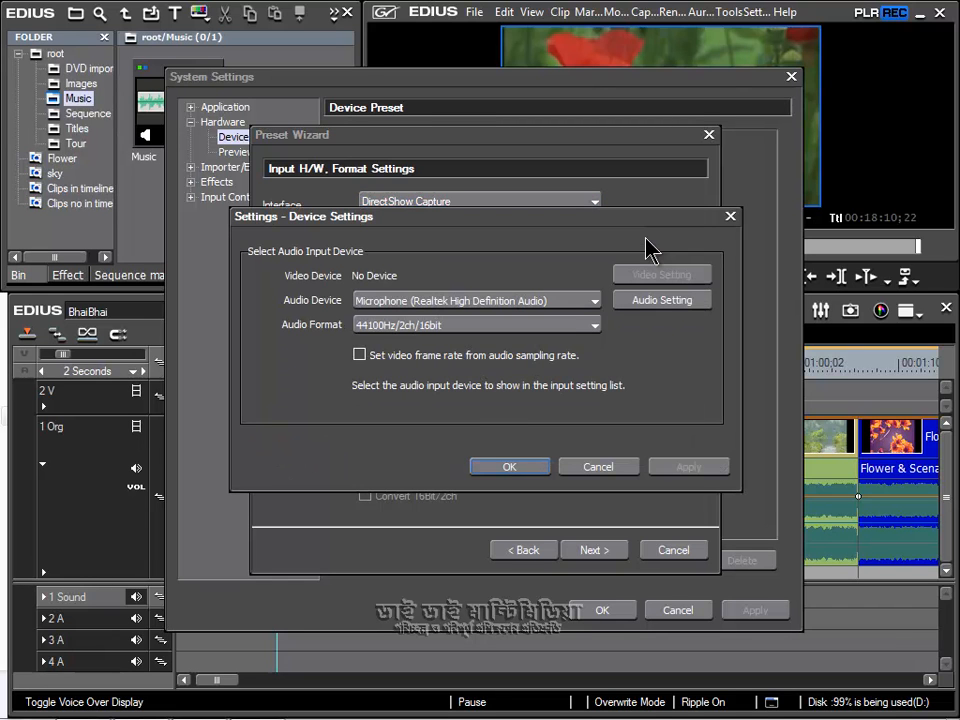
pyautogui.click(568, 302)
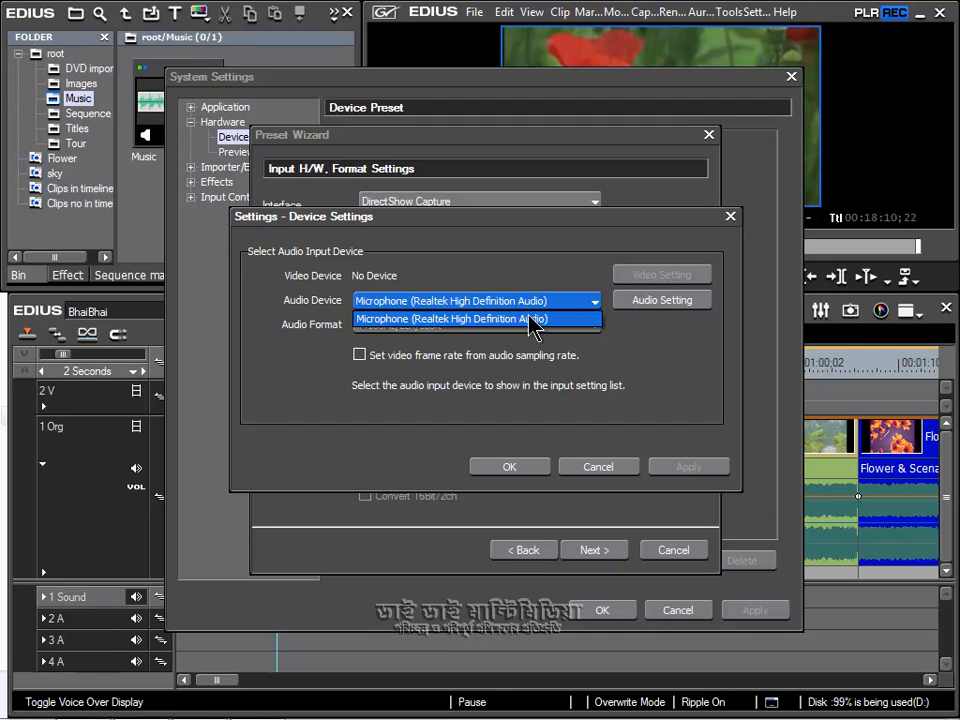
pyautogui.click(518, 298)
pyautogui.click(508, 468)
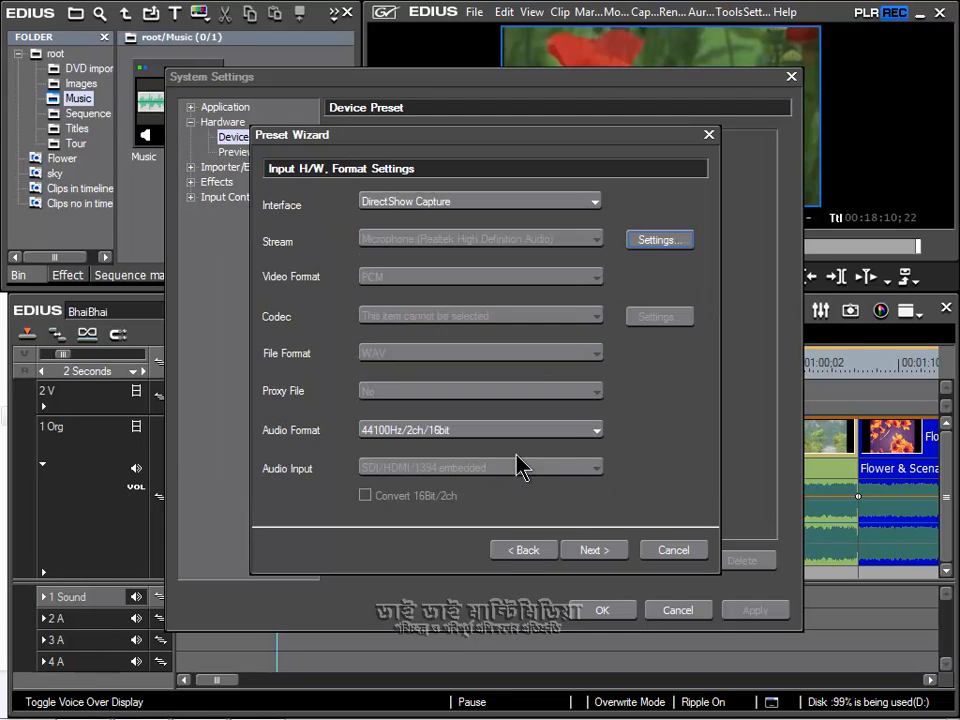
pyautogui.click(596, 552)
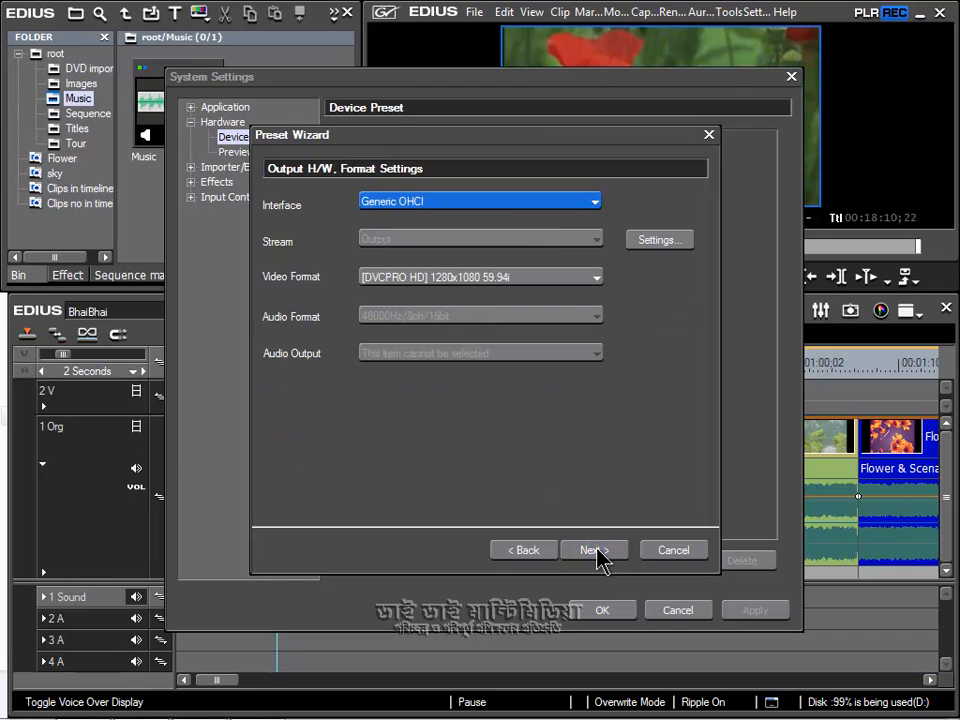
# Step: Set the preset's output interface to Not Select, complete the Micro preset and apply the system settings
pyautogui.click(460, 204)
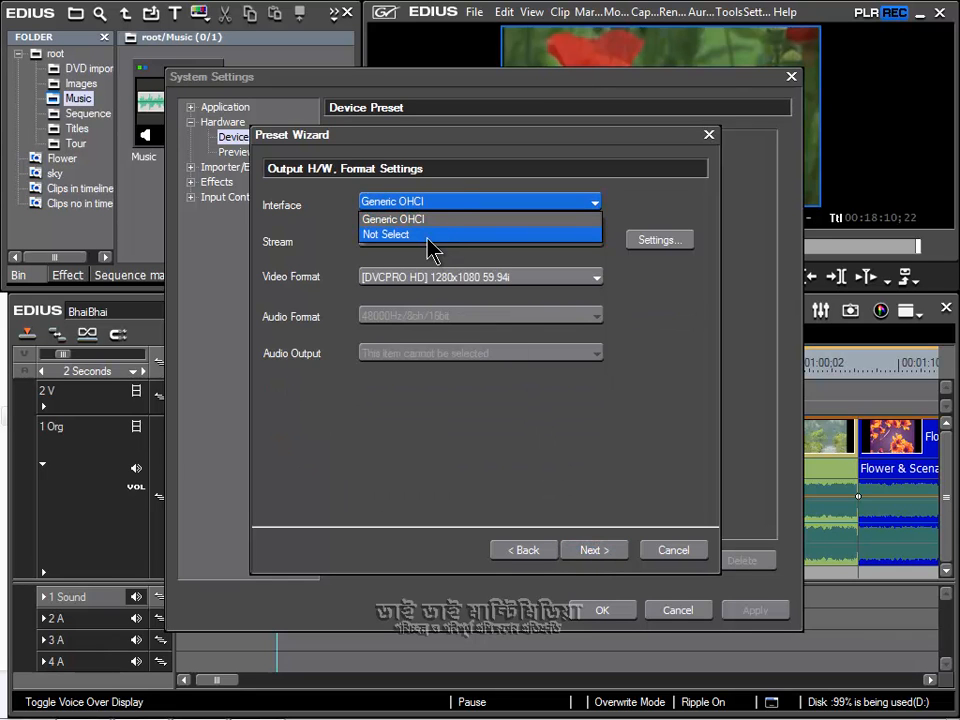
pyautogui.click(428, 234)
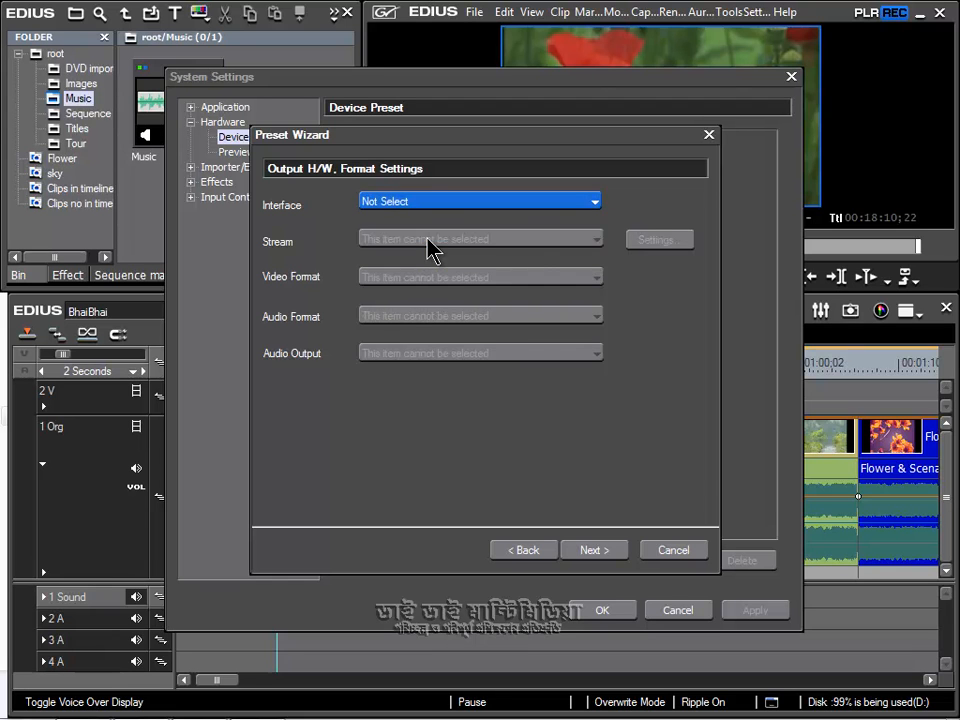
pyautogui.click(588, 561)
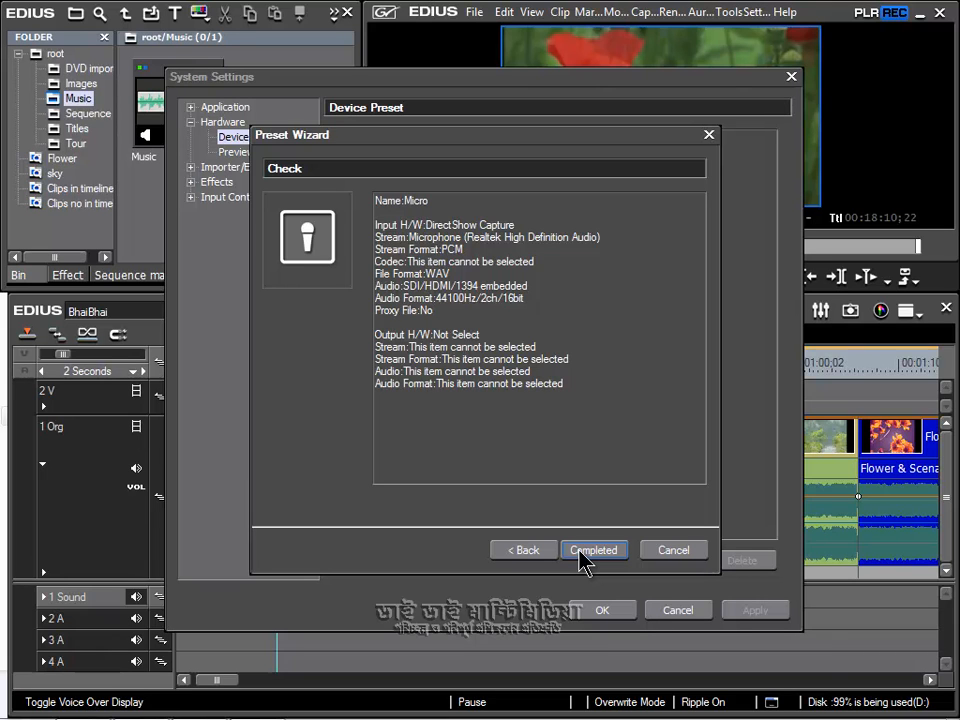
pyautogui.click(590, 551)
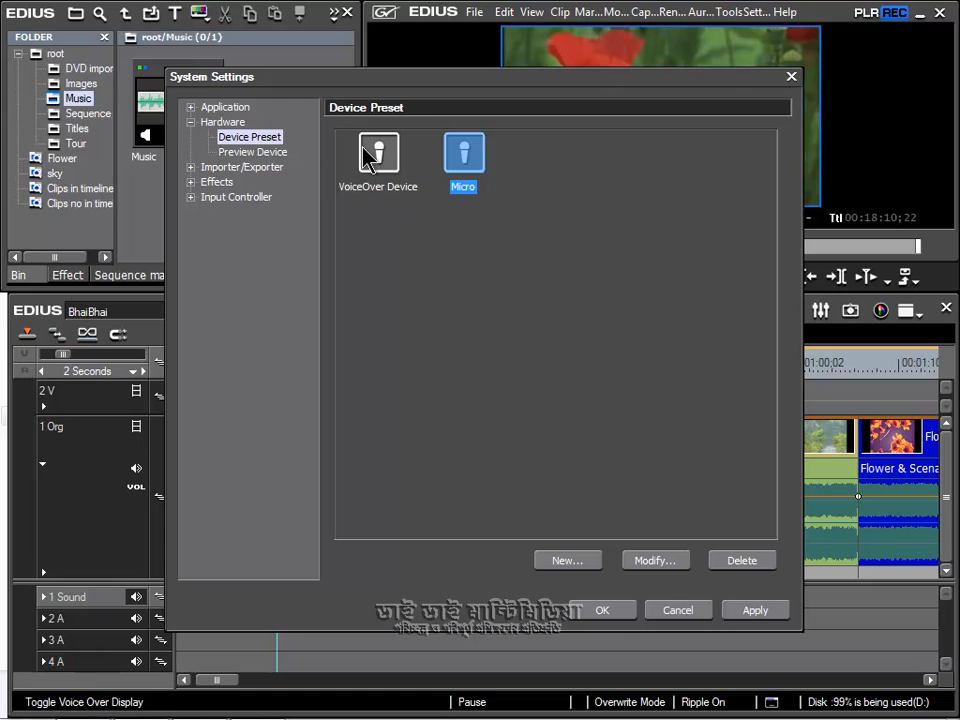
pyautogui.moveTo(367, 160)
pyautogui.click(748, 614)
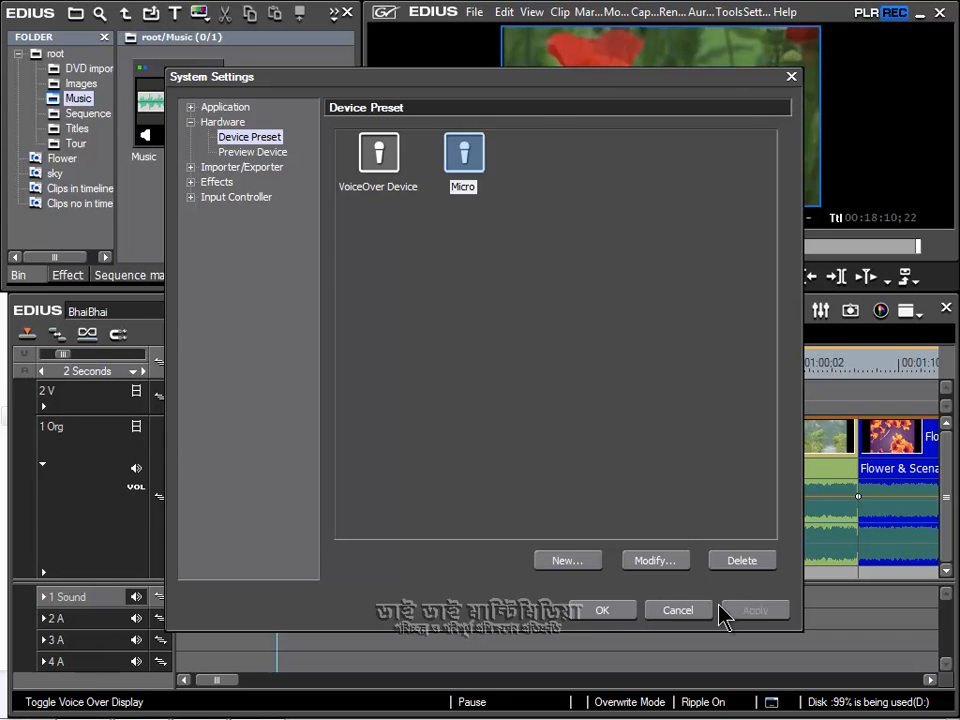
pyautogui.click(623, 610)
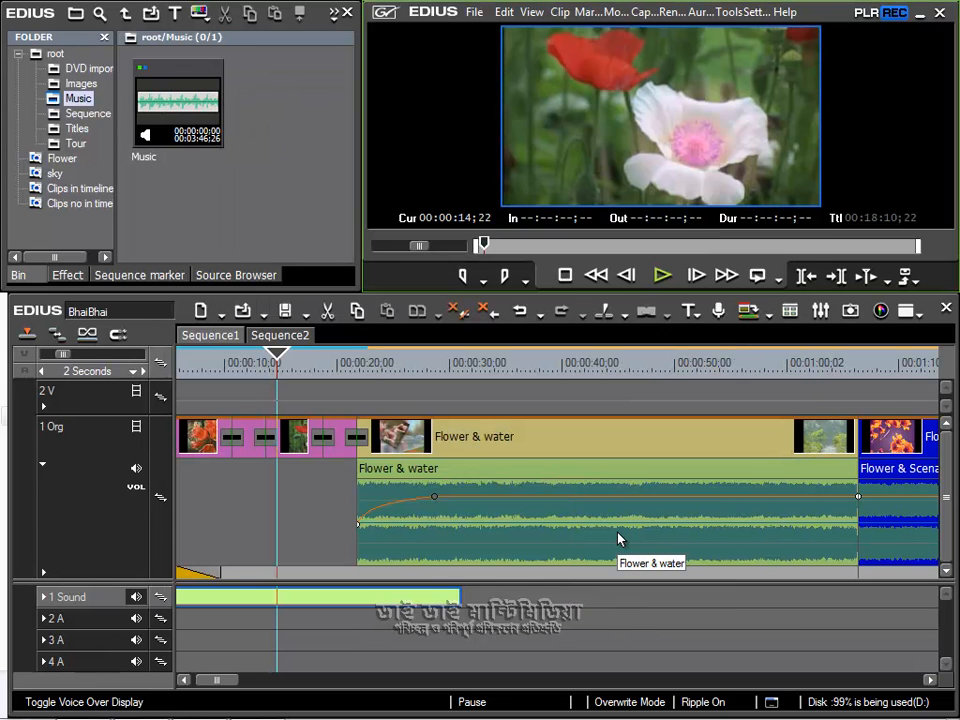
# Step: Configure Voice Over to record with the Micro device preset and send its output to the Bin
pyautogui.click(718, 312)
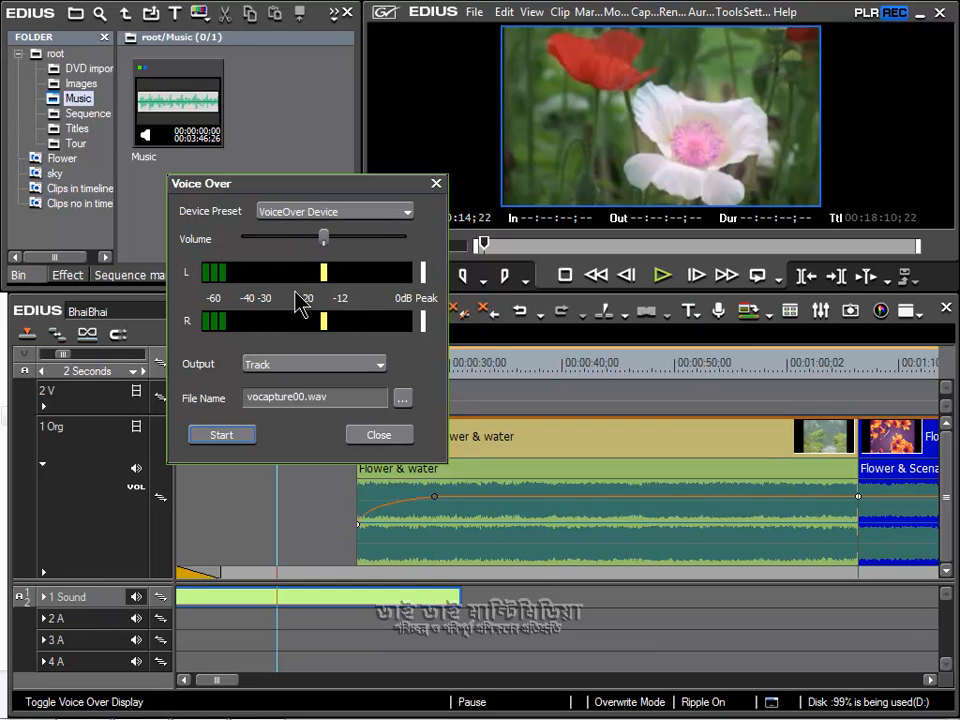
pyautogui.click(406, 213)
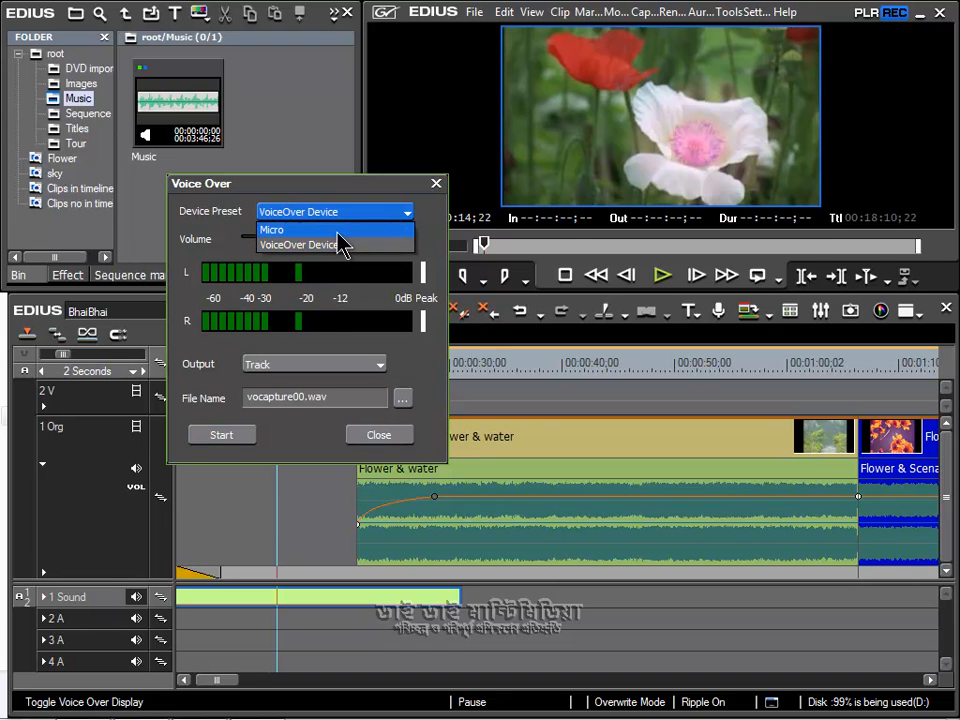
pyautogui.click(337, 231)
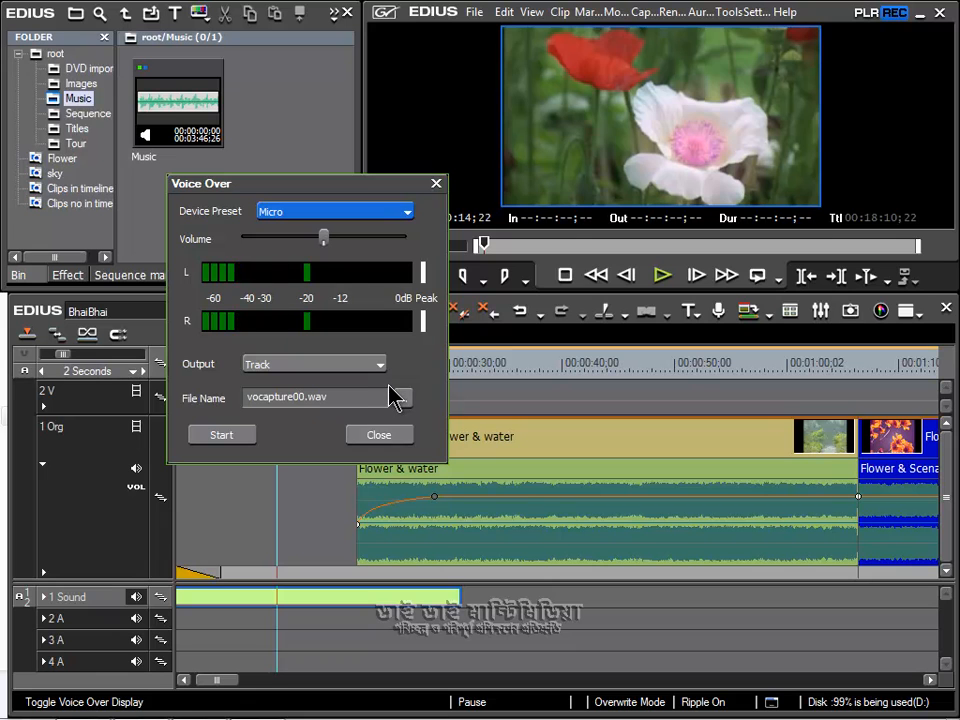
pyautogui.click(372, 372)
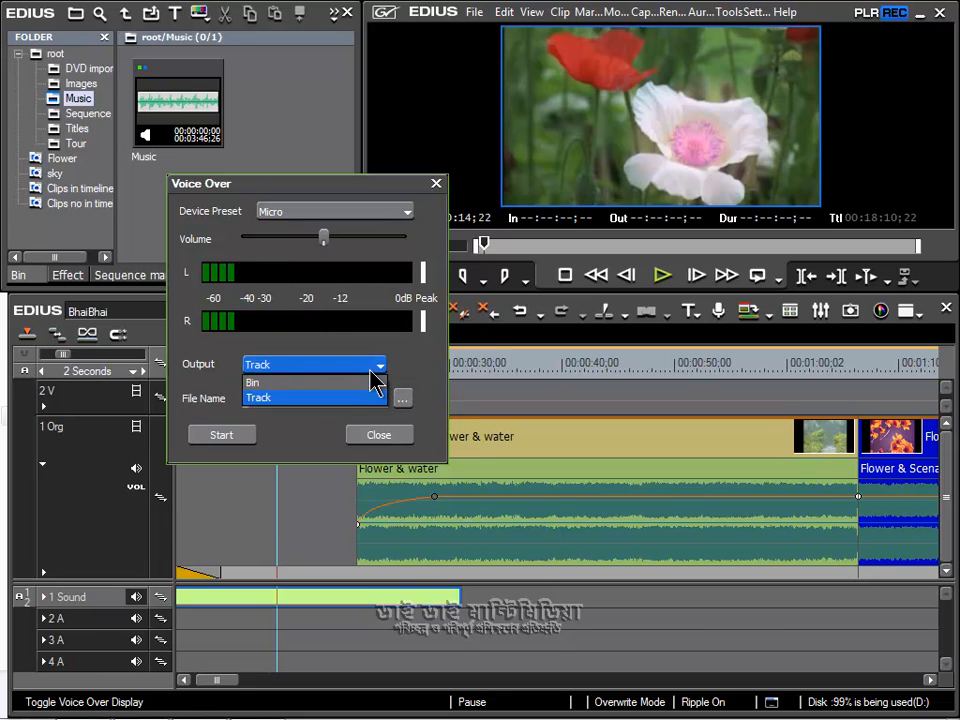
pyautogui.click(285, 400)
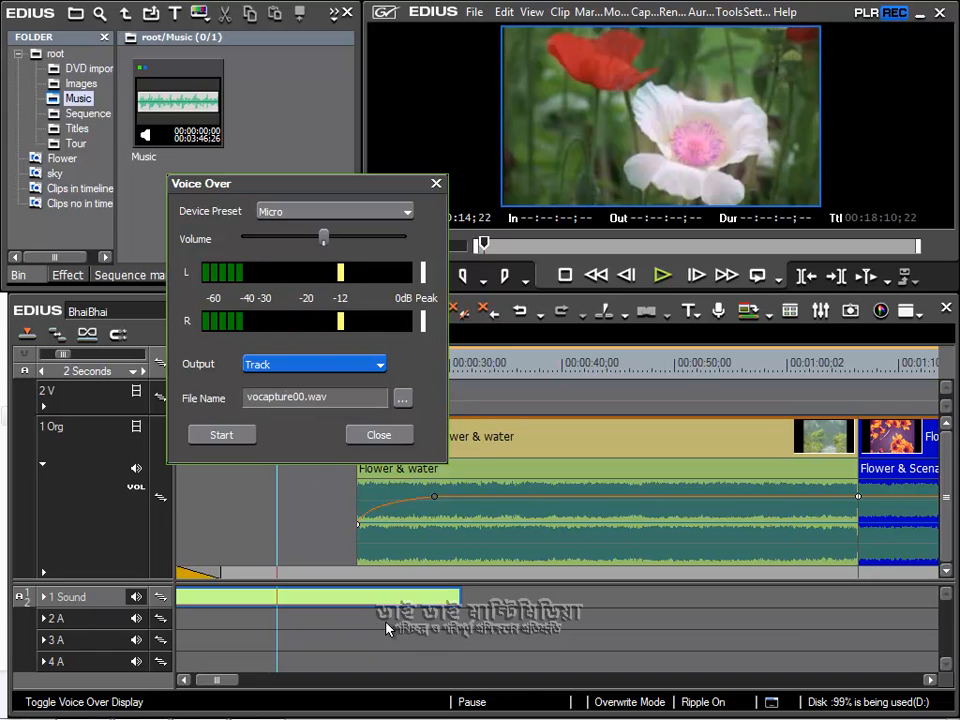
pyautogui.click(299, 370)
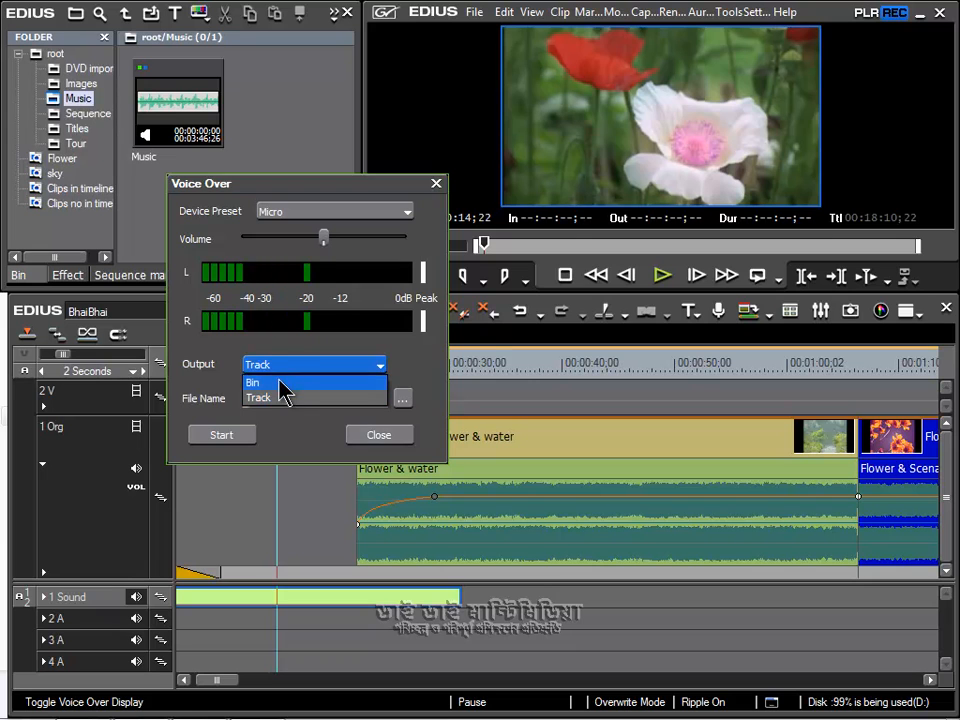
pyautogui.click(282, 384)
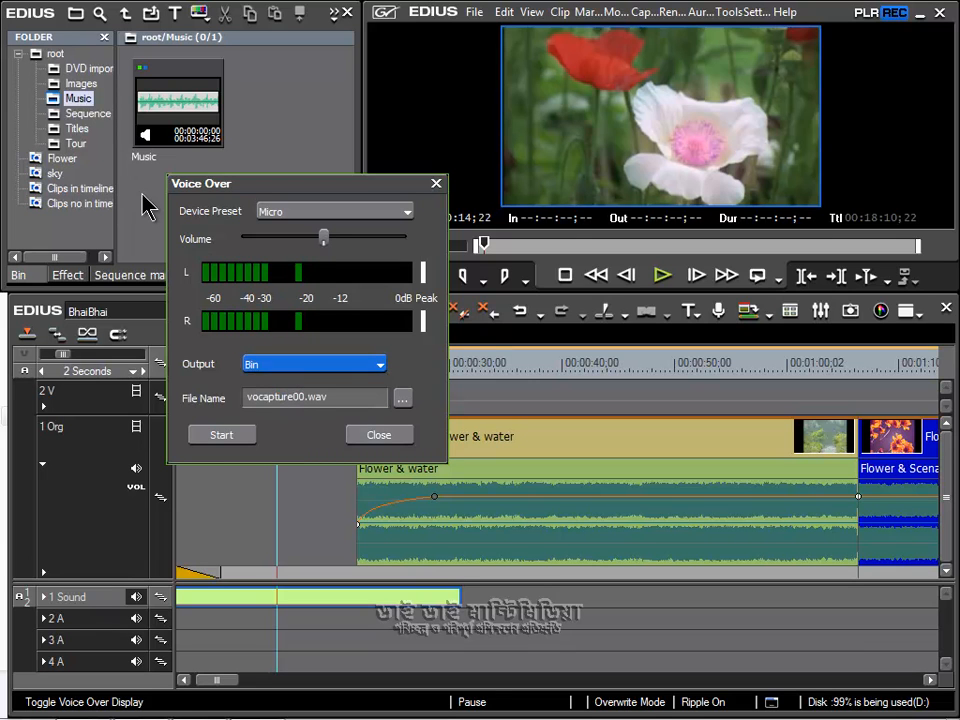